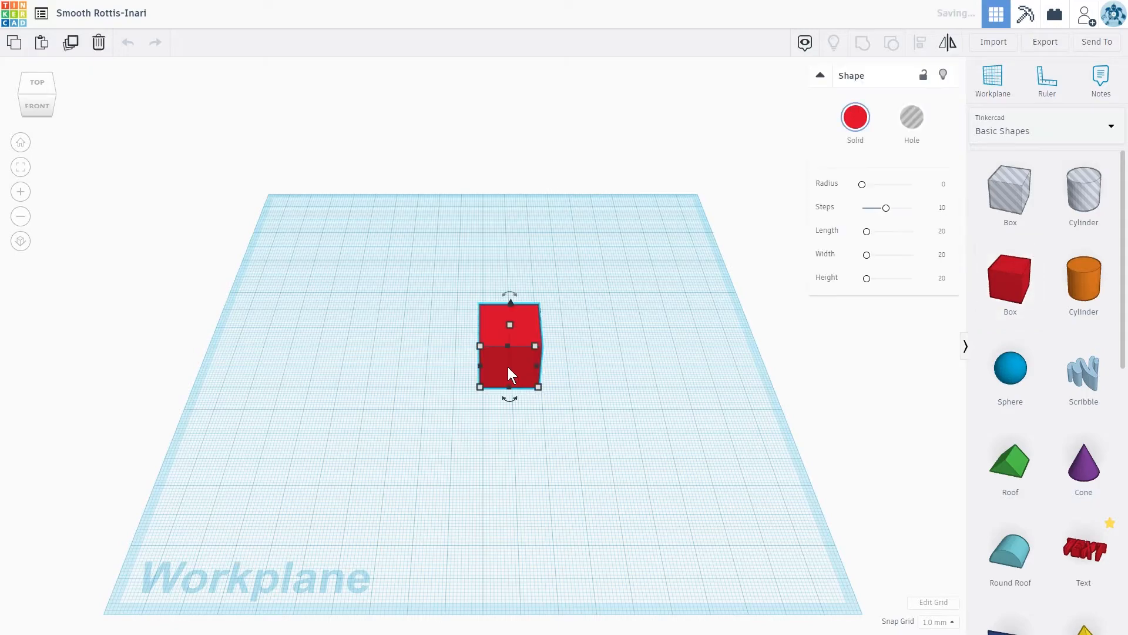
Step: Widen the red box slightly with its side handles, stretch its depth to 40 mm and increase its height
scroll(579, 407, up, 2)
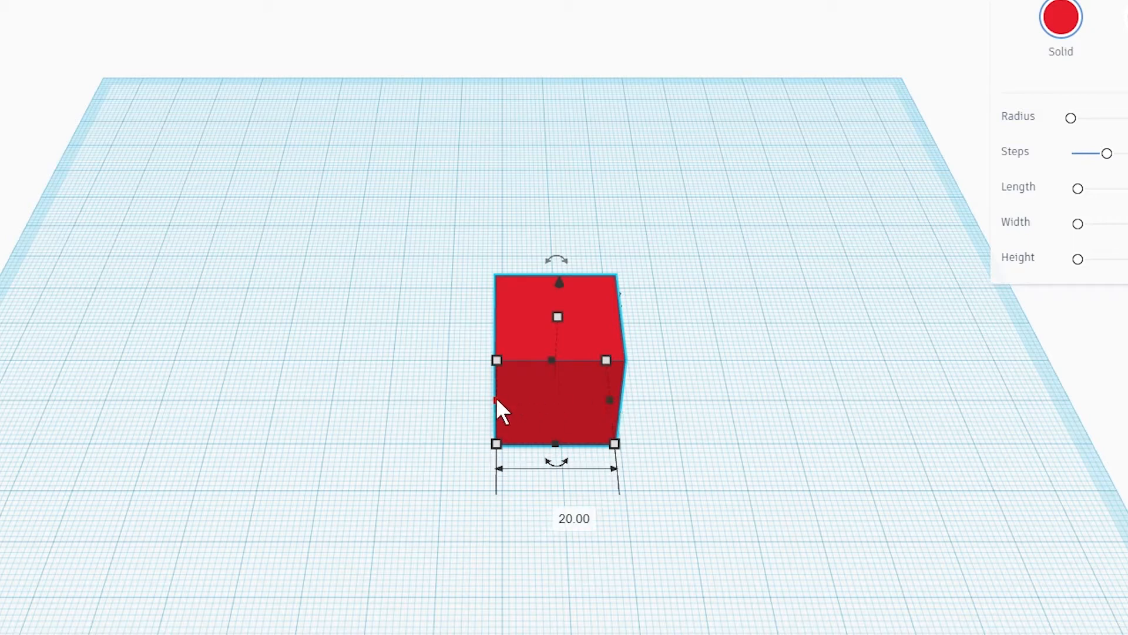
mouse_move(496, 400)
mouse_down()
mouse_move(201, 398)
mouse_move(506, 420)
mouse_up()
mouse_move(614, 406)
mouse_down()
mouse_move(964, 408)
mouse_move(621, 411)
mouse_up()
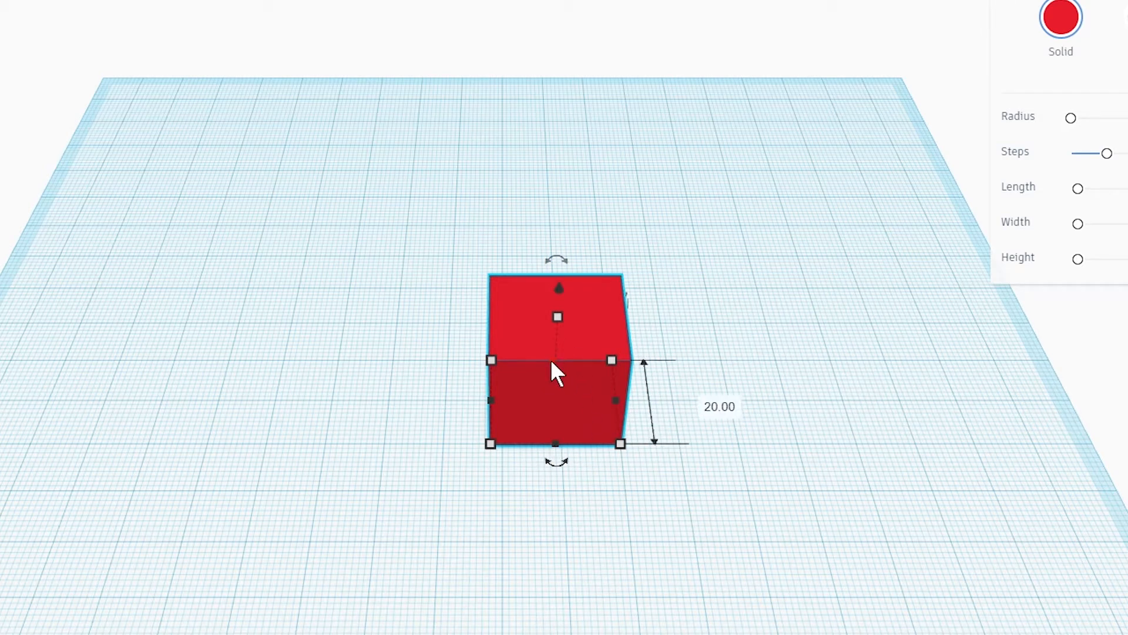
drag(552, 362, 557, 449)
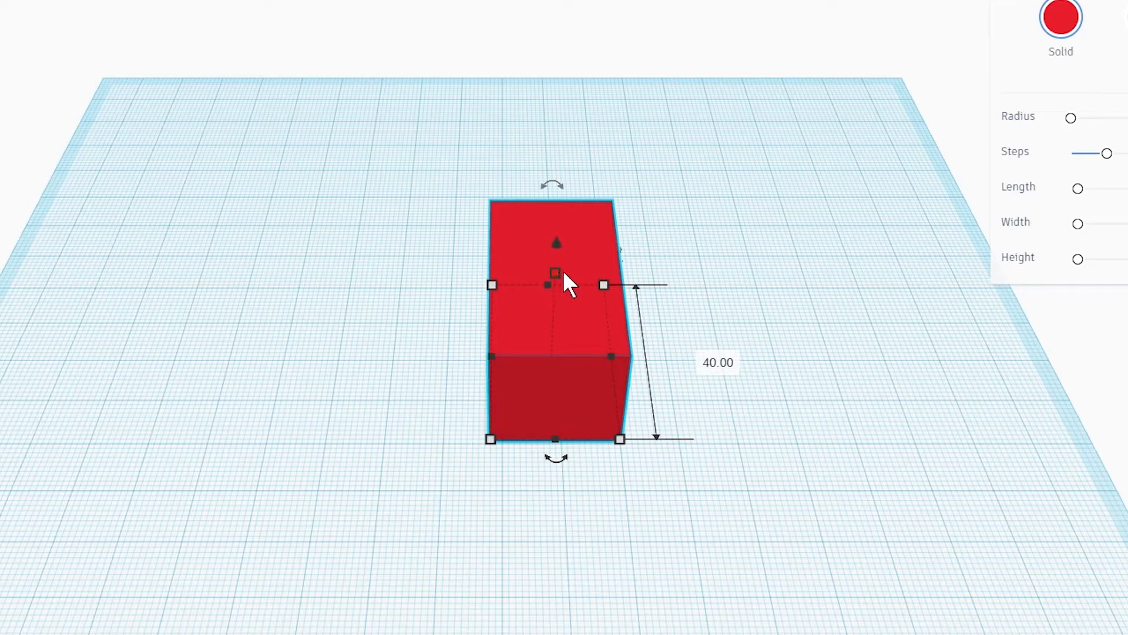
mouse_move(556, 274)
mouse_down()
mouse_move(559, 13)
mouse_move(546, 139)
mouse_move(551, 339)
mouse_move(549, 206)
mouse_move(548, 257)
mouse_up()
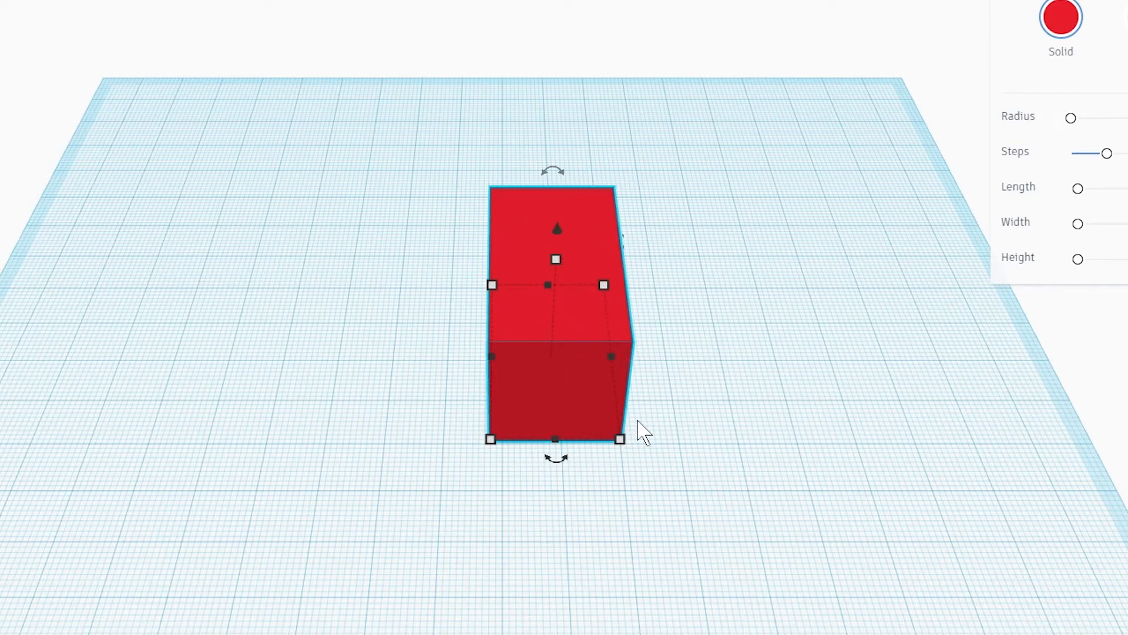
Step: Resize the box's base from its corners to about 33 mm wide by 66 mm deep
drag(625, 448, 662, 420)
drag(492, 286, 359, 213)
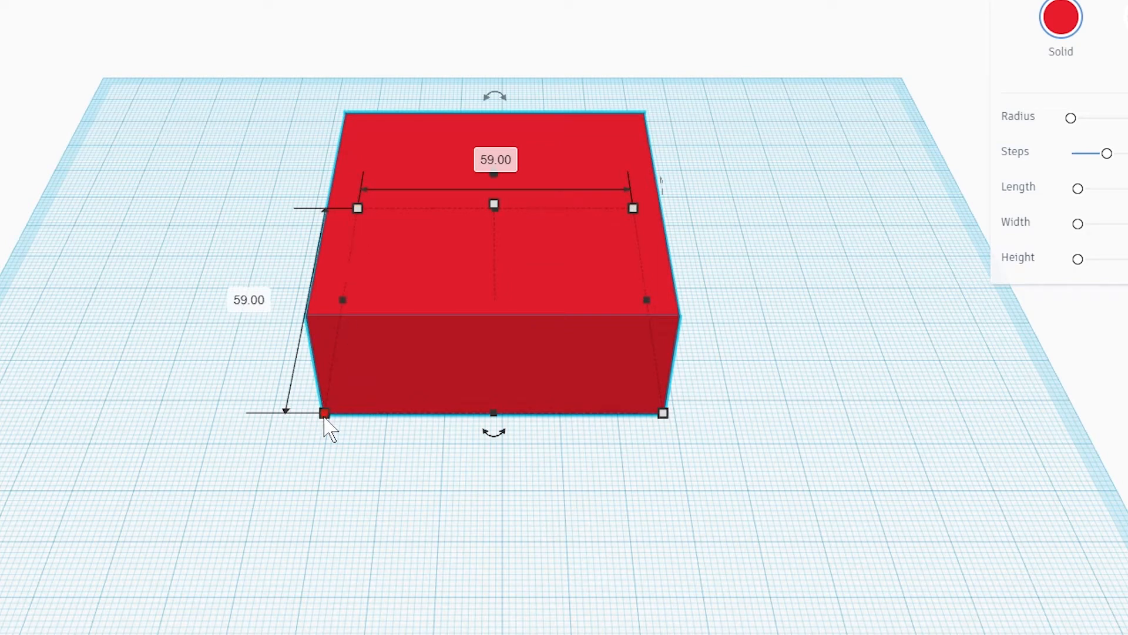
drag(324, 413, 473, 444)
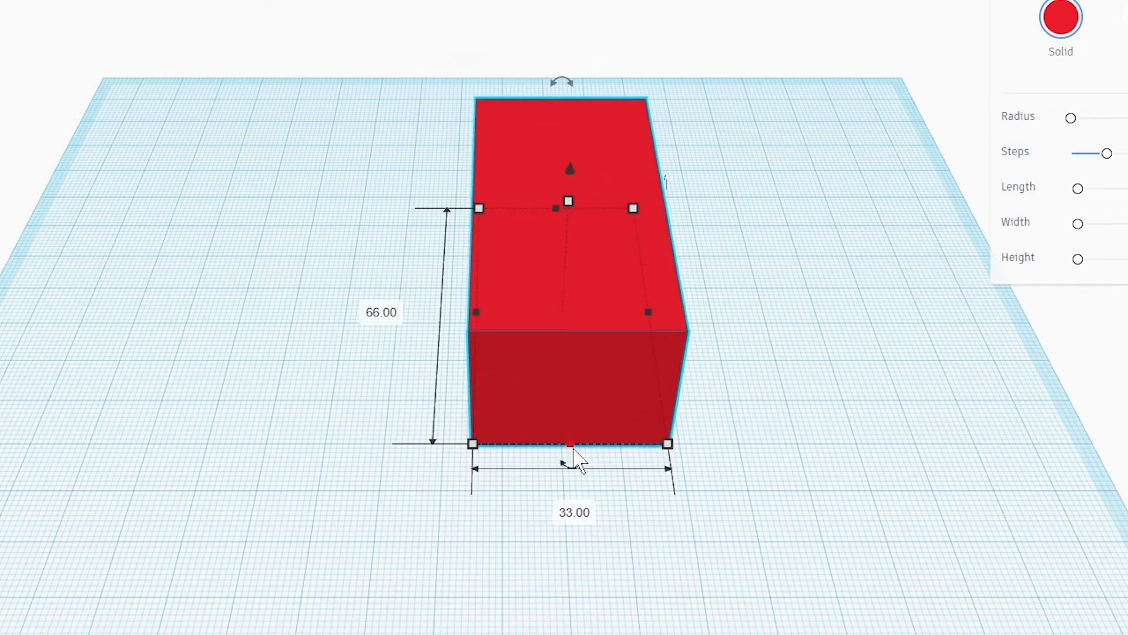
Step: Scale the whole box down and raise it 2 mm above the workplane
mouse_move(574, 449)
mouse_down()
mouse_move(574, 559)
mouse_move(569, 467)
mouse_up()
drag(568, 204, 555, 245)
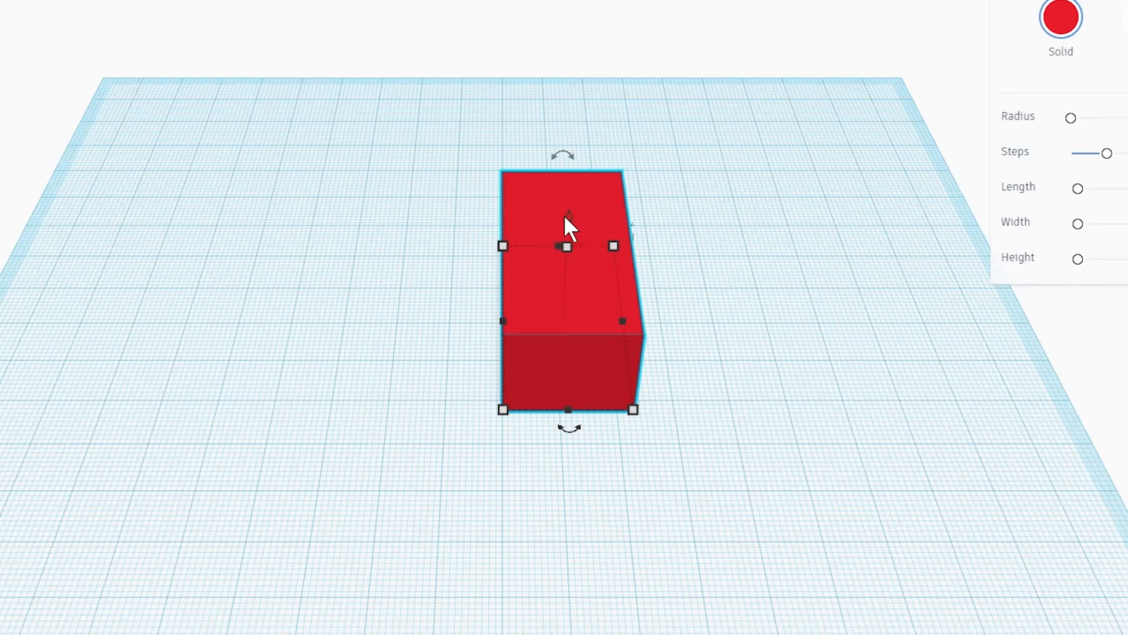
mouse_move(565, 216)
mouse_down()
mouse_move(568, 95)
mouse_move(590, 2)
mouse_move(577, 378)
mouse_move(589, 192)
mouse_move(586, 213)
mouse_up()
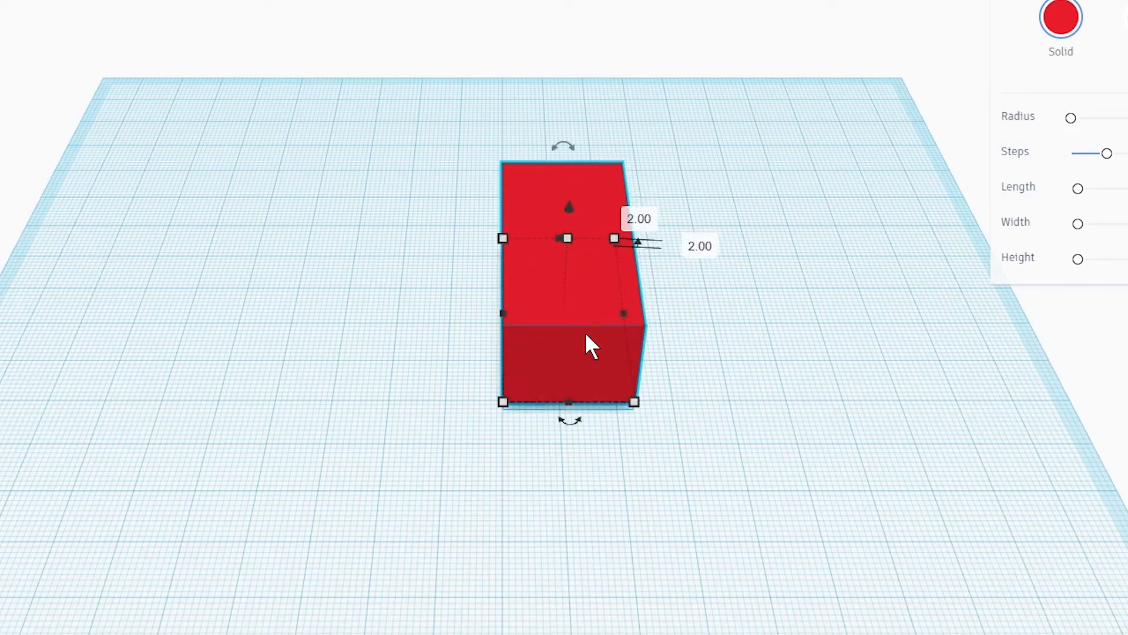
Step: Try rotating the box about its vertical and horizontal axes with the rotation handles
mouse_move(559, 148)
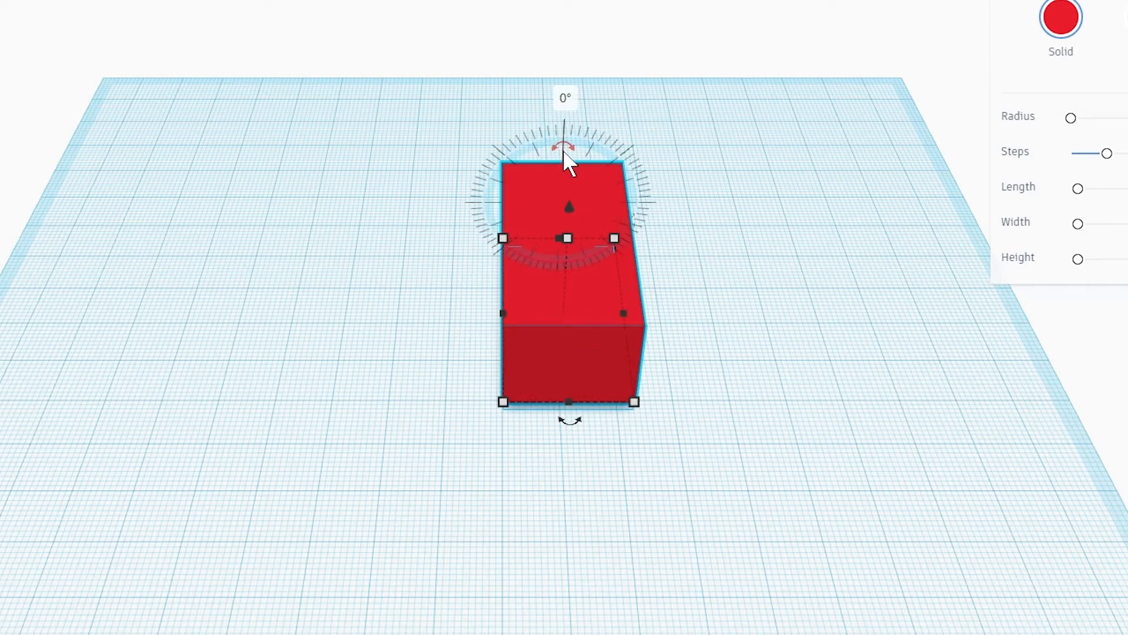
mouse_move(568, 426)
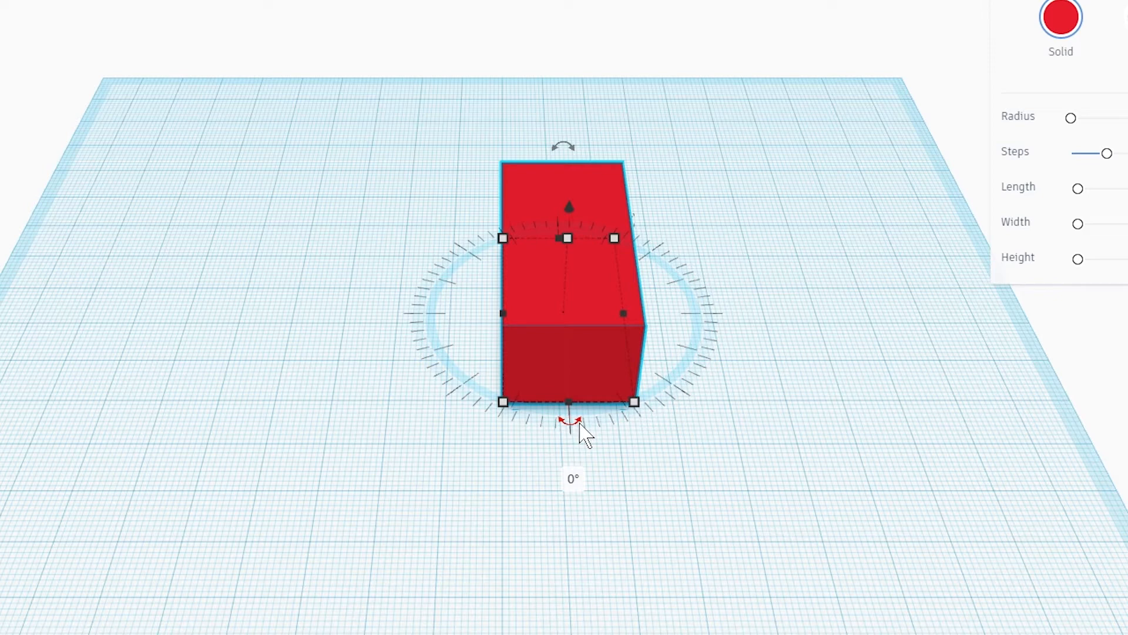
drag(571, 426, 534, 150)
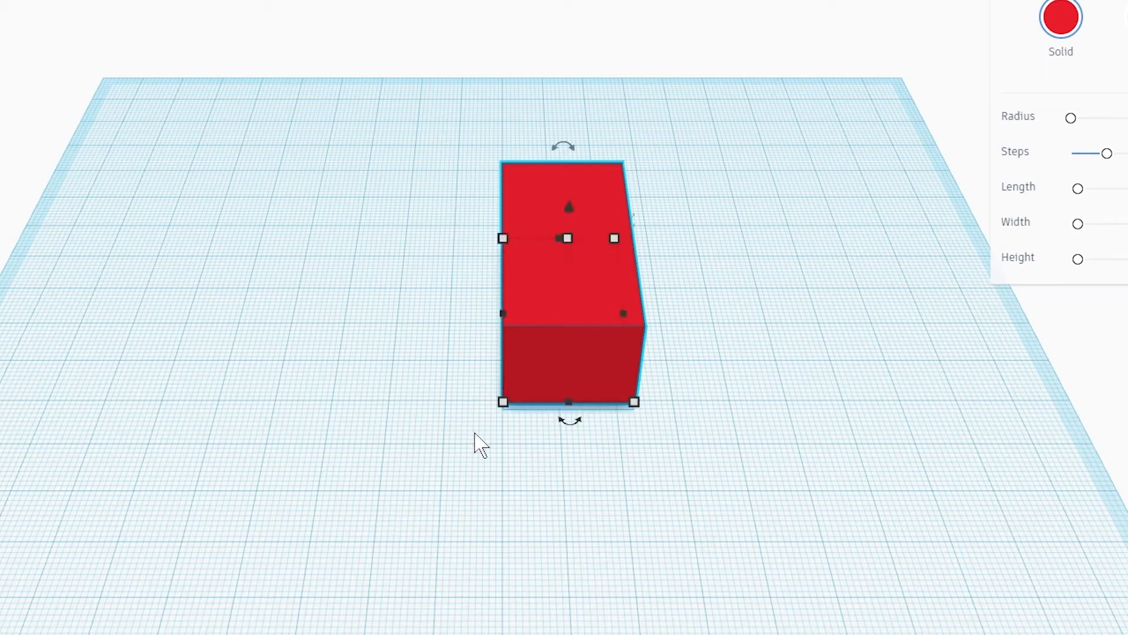
mouse_move(568, 427)
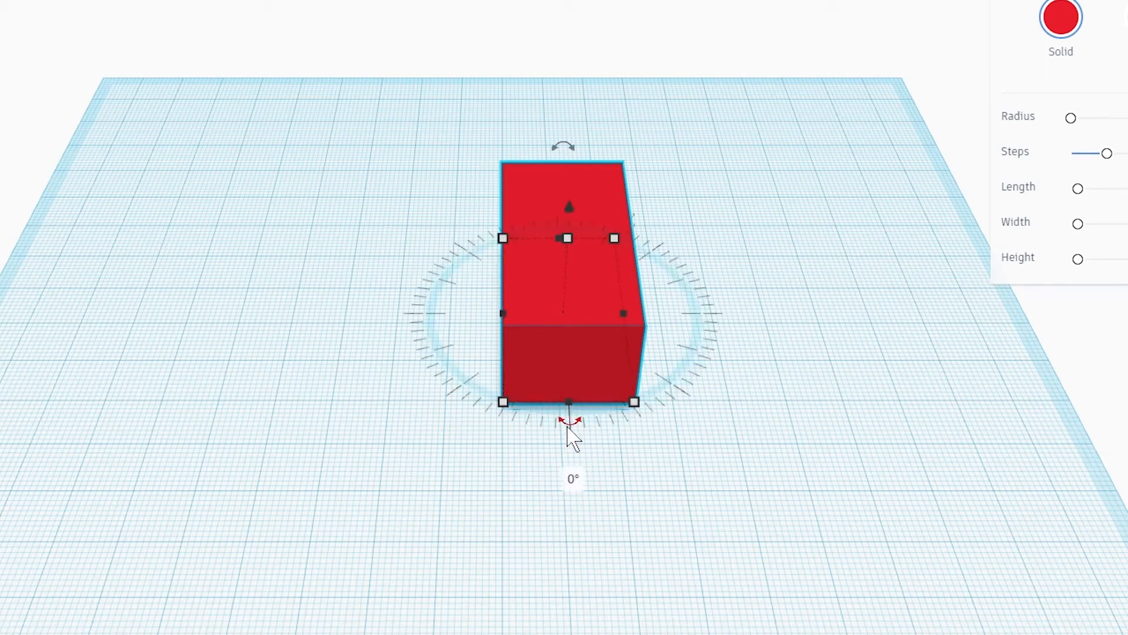
drag(569, 427, 406, 343)
drag(395, 289, 536, 208)
drag(563, 146, 429, 194)
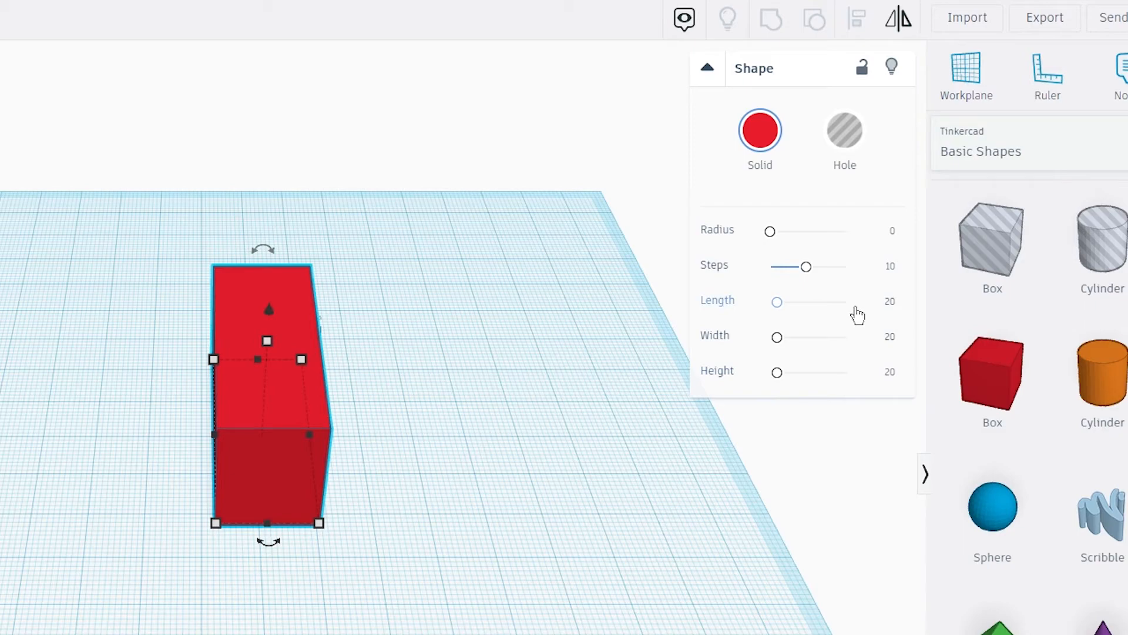
Step: Bevel the box with radius 4.71 and 2 steps, and set its length to 28.82, width to 19.63 and height to 28.82
drag(772, 232, 804, 231)
right_drag(532, 456, 388, 424)
scroll(411, 434, up, 2)
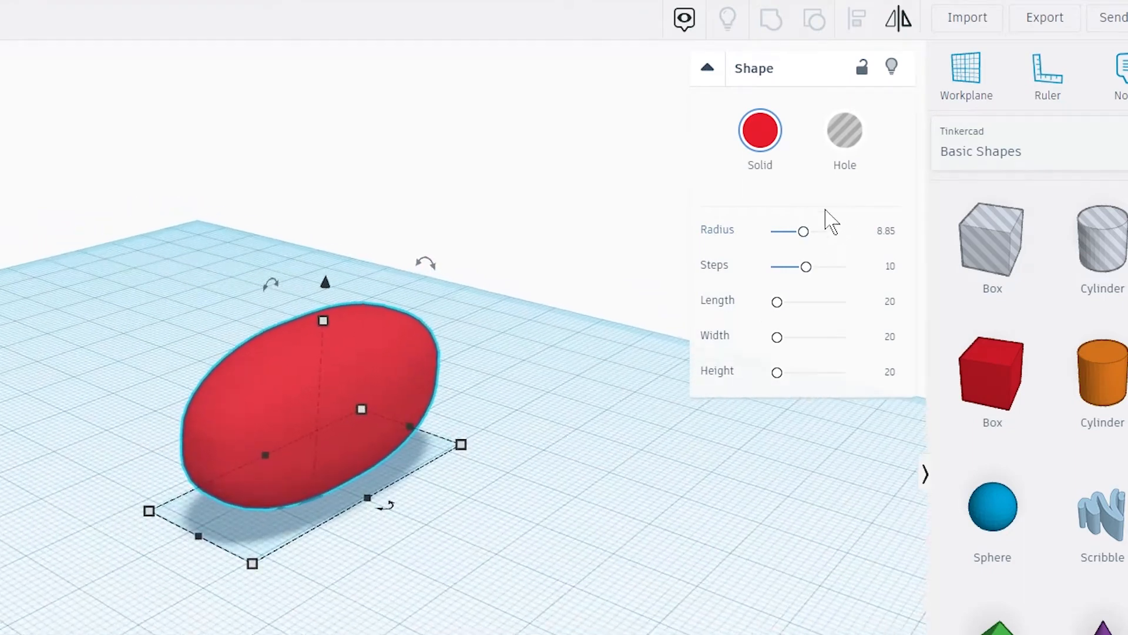
drag(804, 234, 796, 389)
Step: Recolour the solid box with the preset bright orange after trying dark green
click(760, 140)
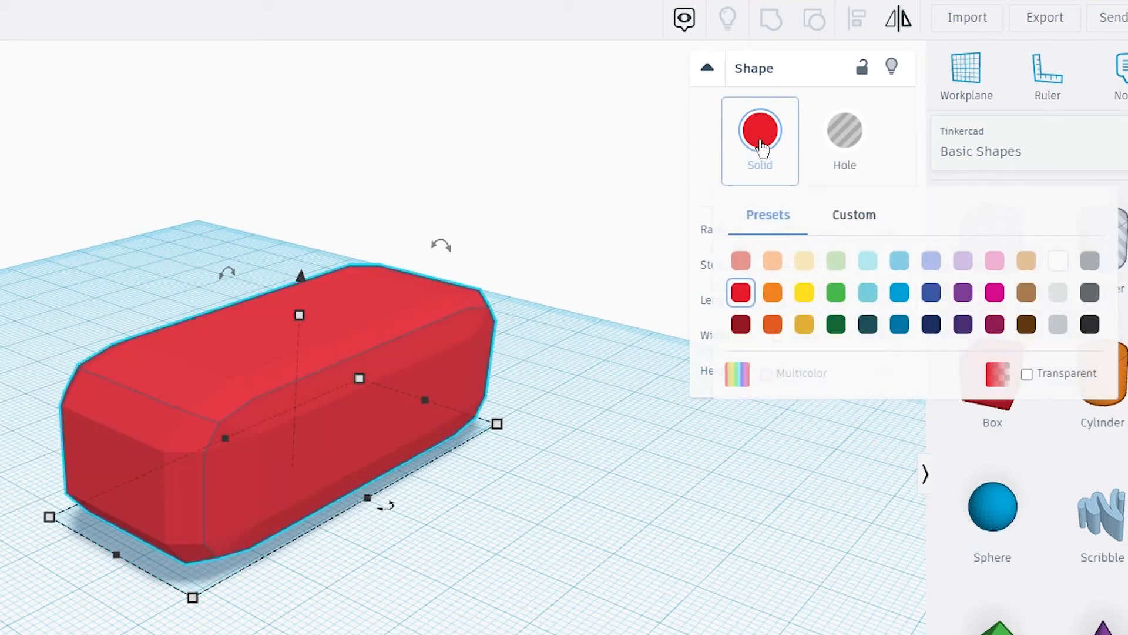
click(835, 324)
mouse_move(529, 570)
right_down()
mouse_move(511, 587)
mouse_move(644, 559)
mouse_move(550, 562)
right_up()
click(779, 169)
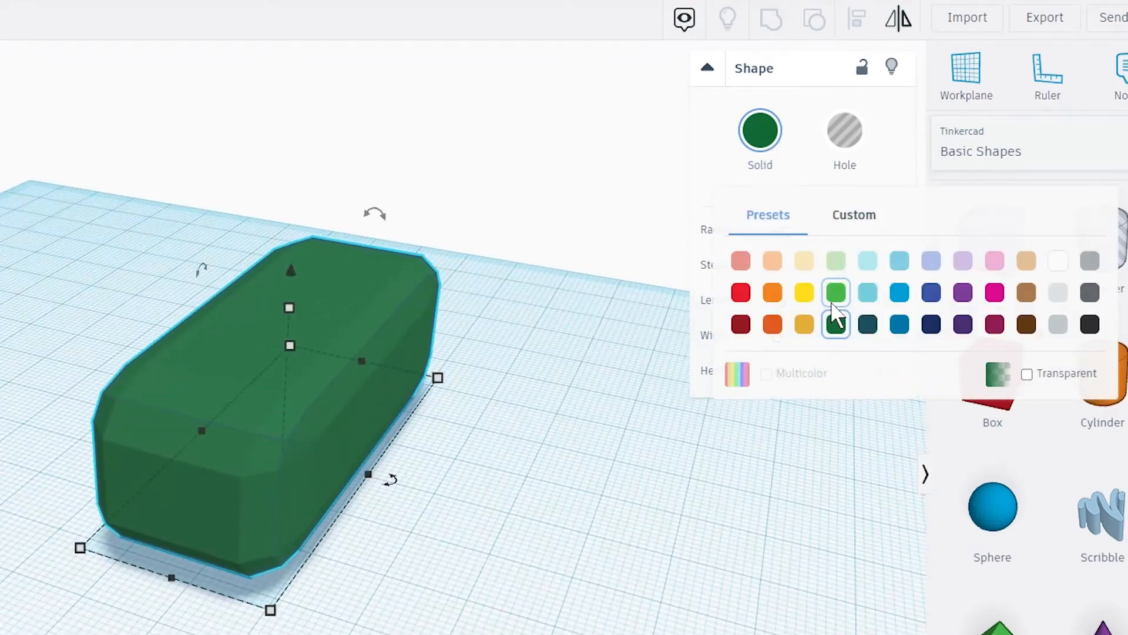
click(773, 292)
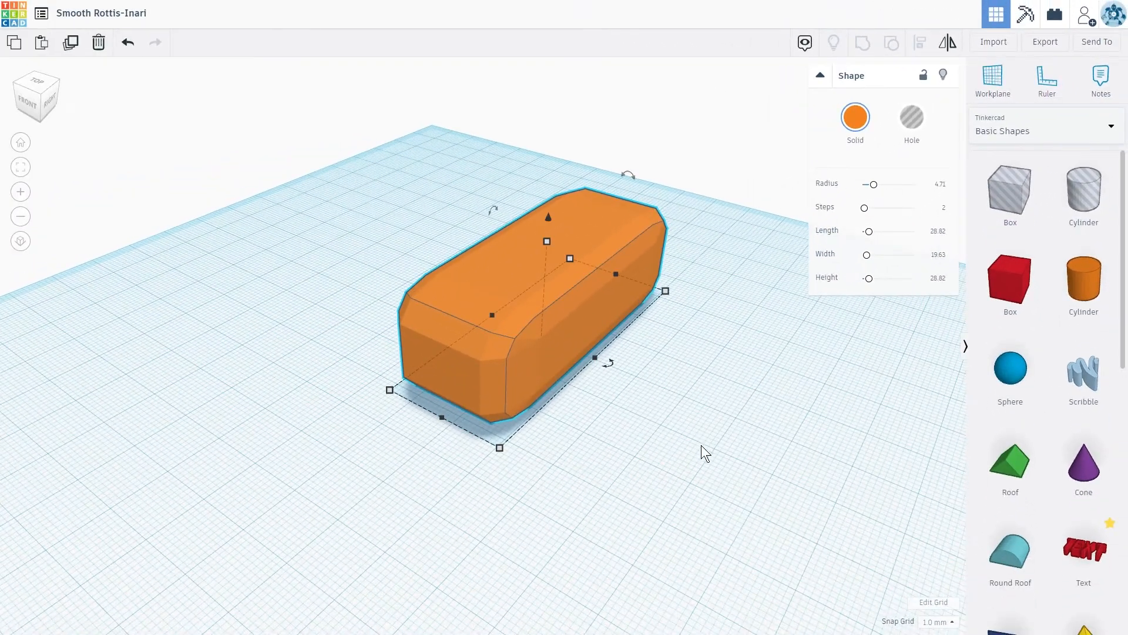
Step: Add a Scribble shape near the workplane's front-left corner, drawing freehand zigzags with the word "Tree" below them
right_drag(801, 425, 665, 494)
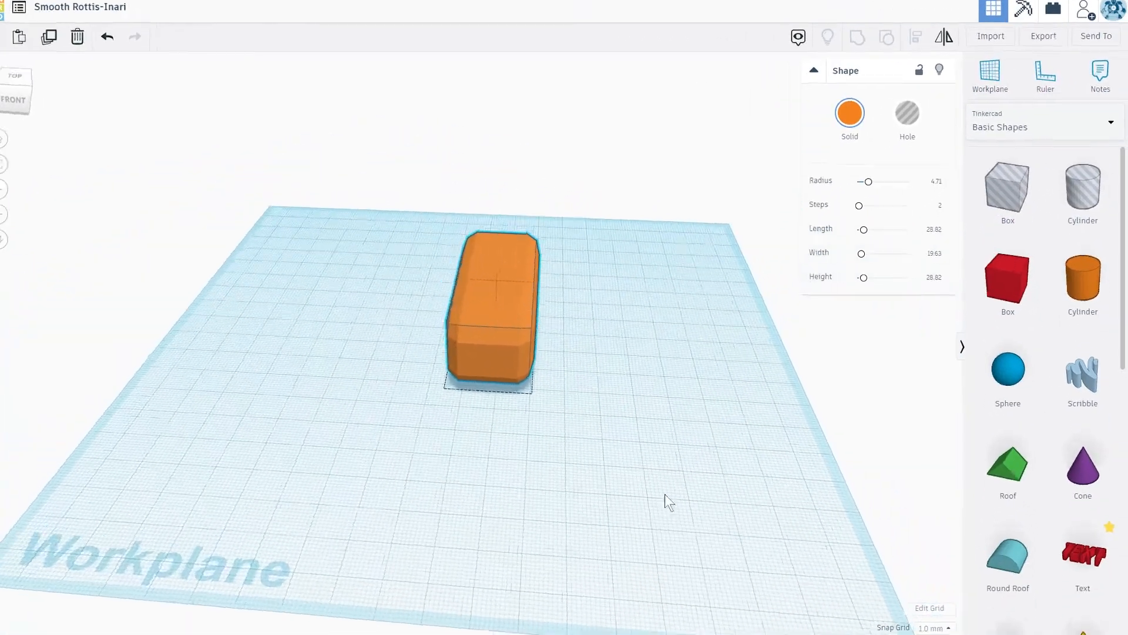
click(1070, 427)
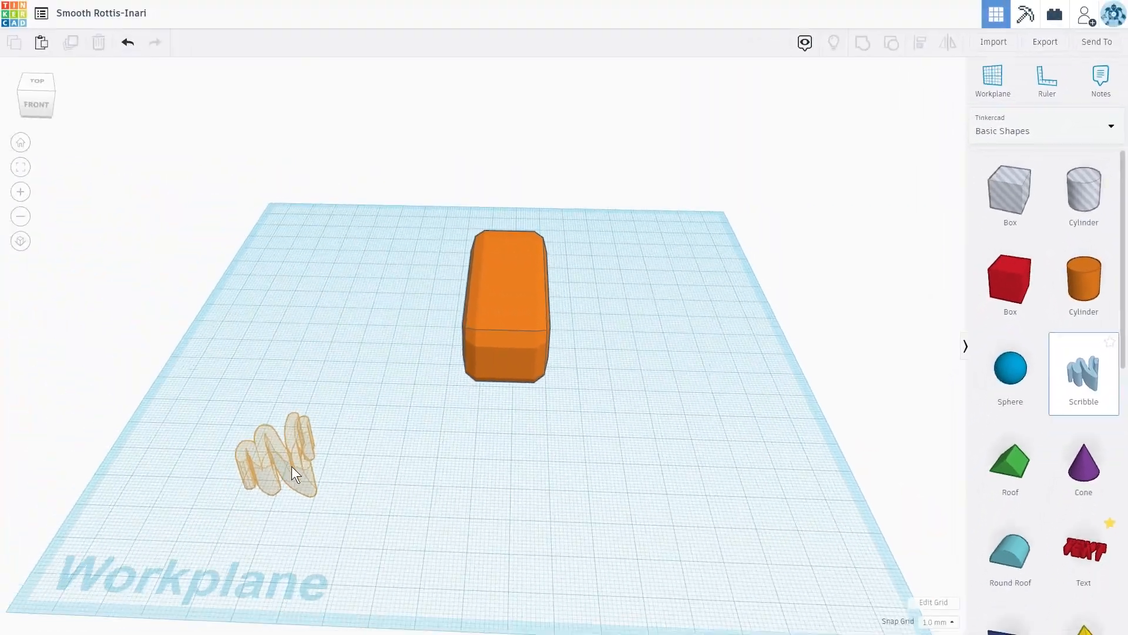
click(292, 467)
mouse_move(201, 115)
mouse_down()
mouse_move(491, 169)
mouse_move(514, 257)
mouse_move(403, 308)
mouse_move(535, 214)
mouse_move(637, 184)
mouse_move(800, 314)
mouse_up()
mouse_move(262, 501)
mouse_down()
mouse_move(337, 539)
mouse_move(355, 565)
mouse_up()
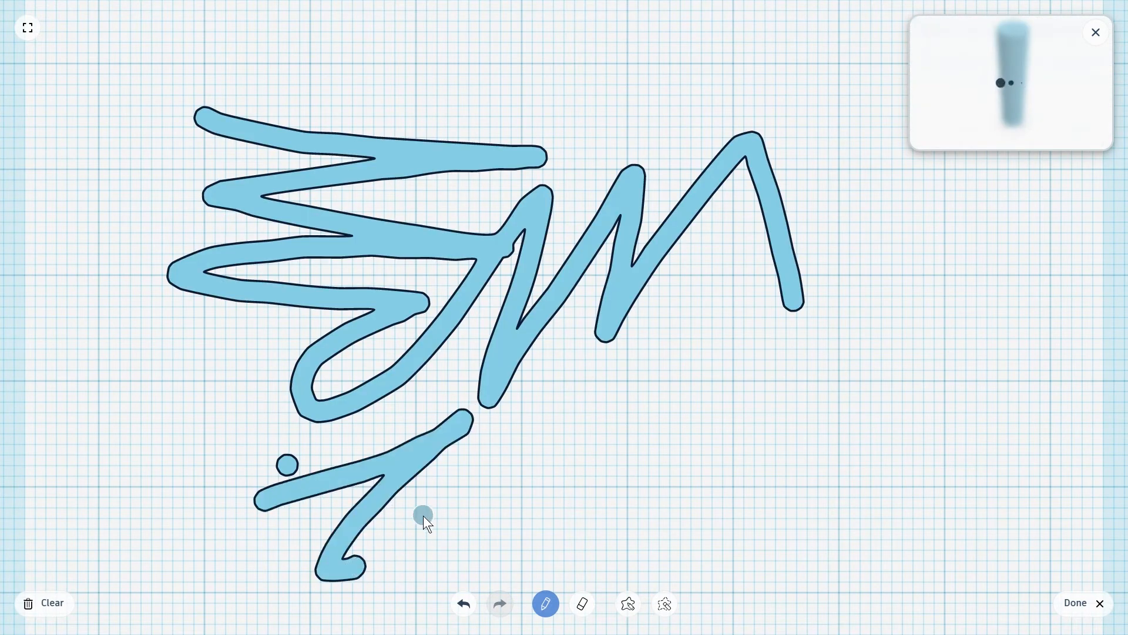
drag(620, 556, 632, 547)
mouse_move(651, 529)
mouse_down()
mouse_move(687, 446)
mouse_move(803, 569)
mouse_up()
click(1074, 604)
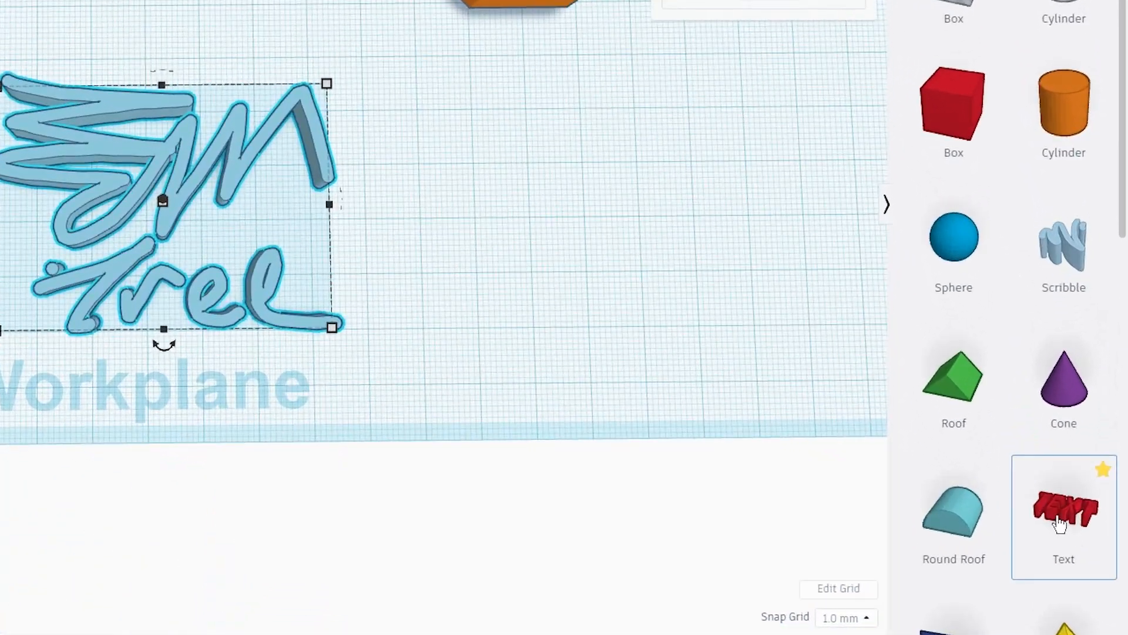
Step: Place a Text shape beside the scribble and set its text to "Hello!!"
drag(1060, 524, 588, 244)
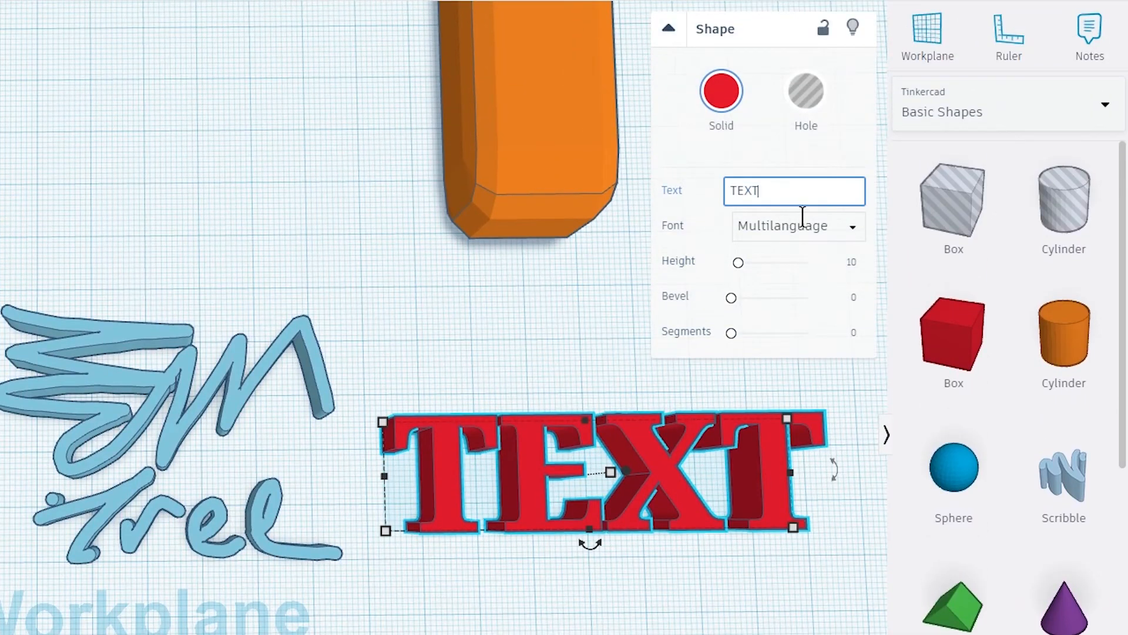
key(BackSpace)
key(BackSpace)
key(BackSpace)
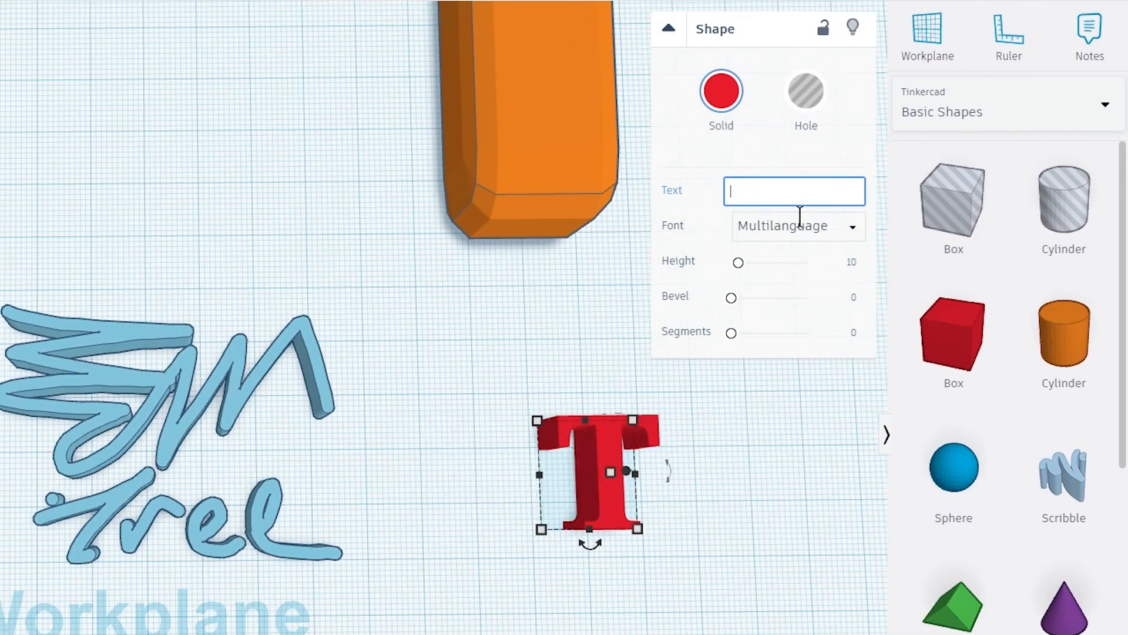
text(Hello!!)
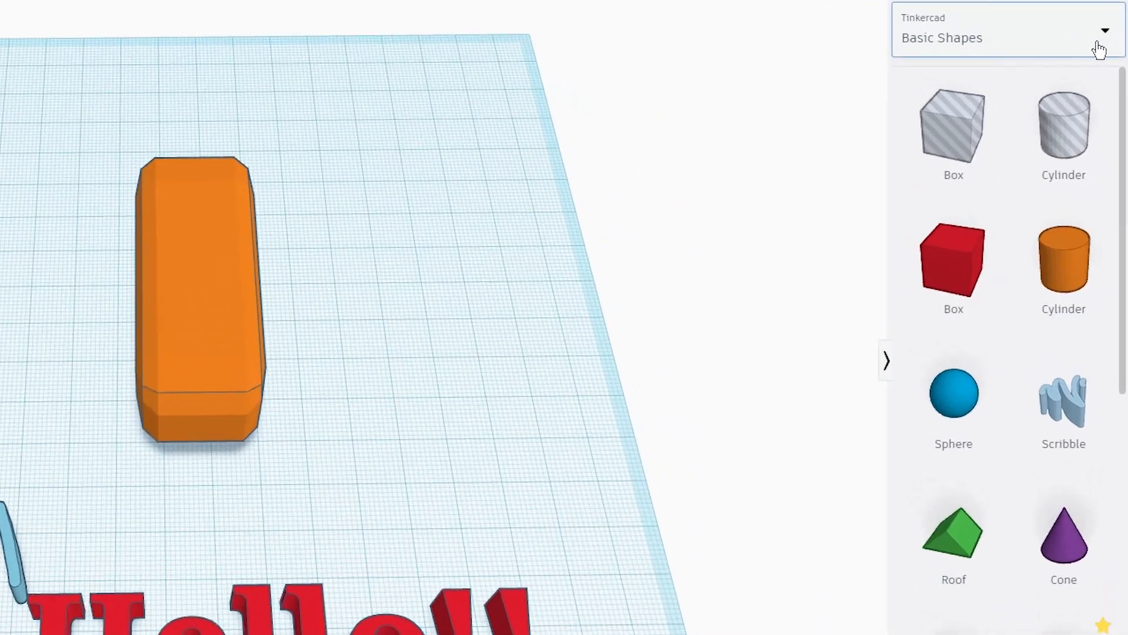
Step: Browse the shapes offered in the Text and numbers and Characters collections
click(1058, 137)
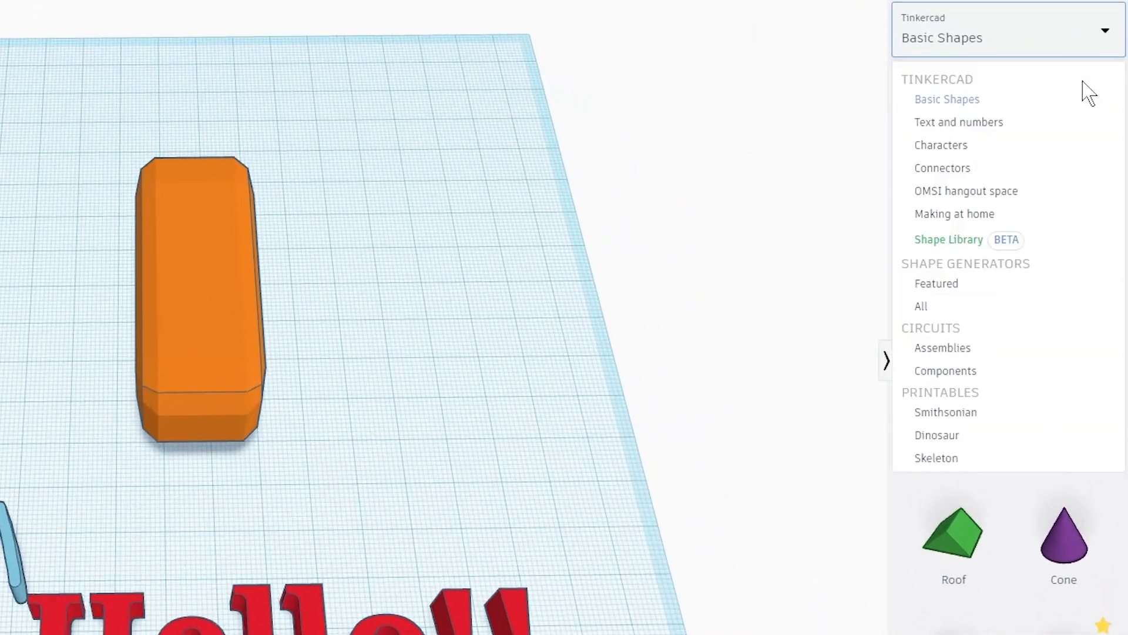
click(962, 125)
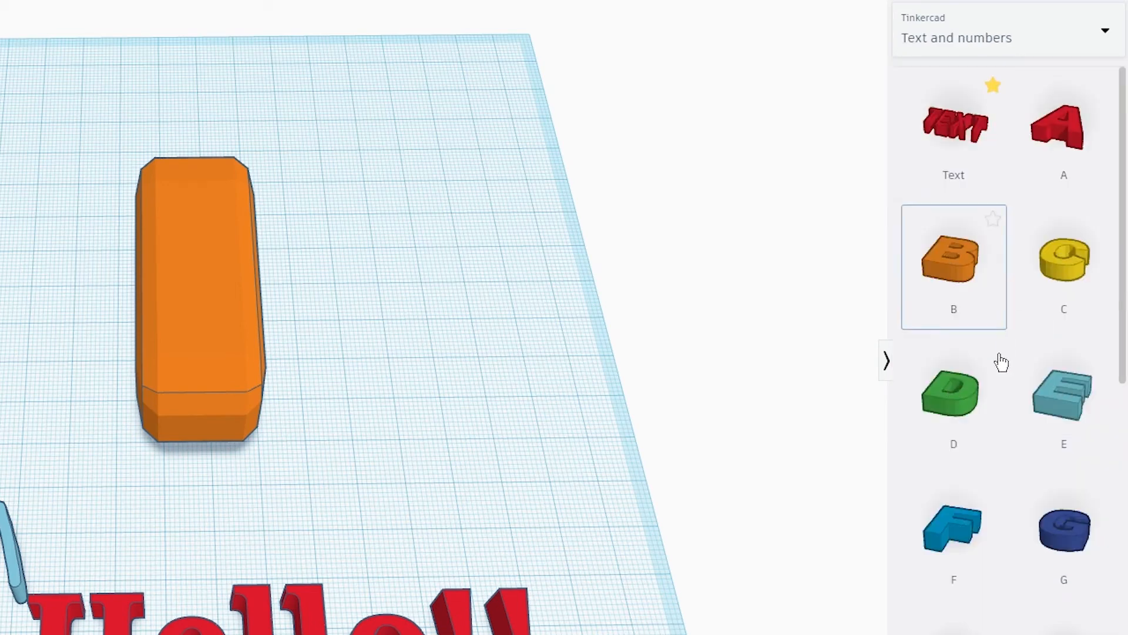
scroll(1002, 370, down, 15)
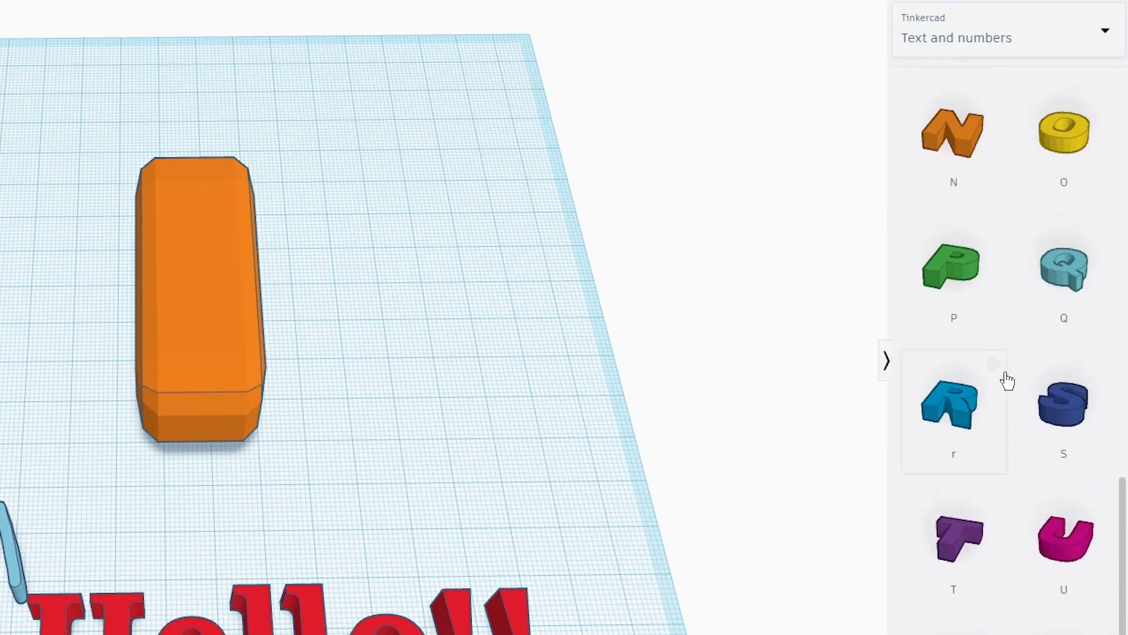
scroll(1007, 379, up, 5)
click(977, 47)
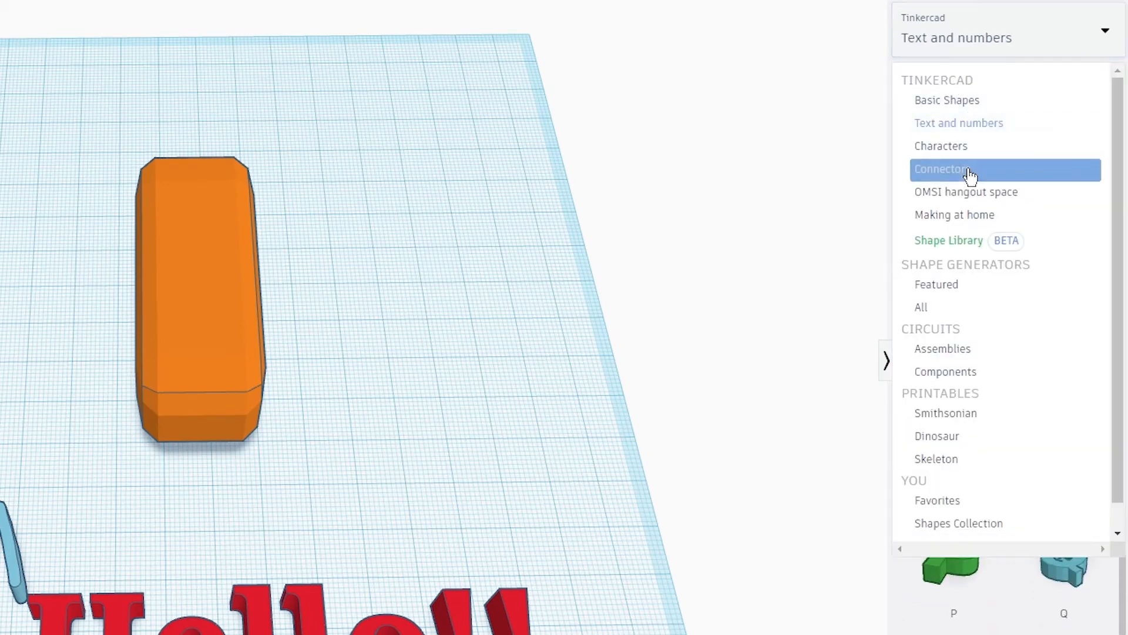
click(941, 147)
scroll(999, 285, down, 2)
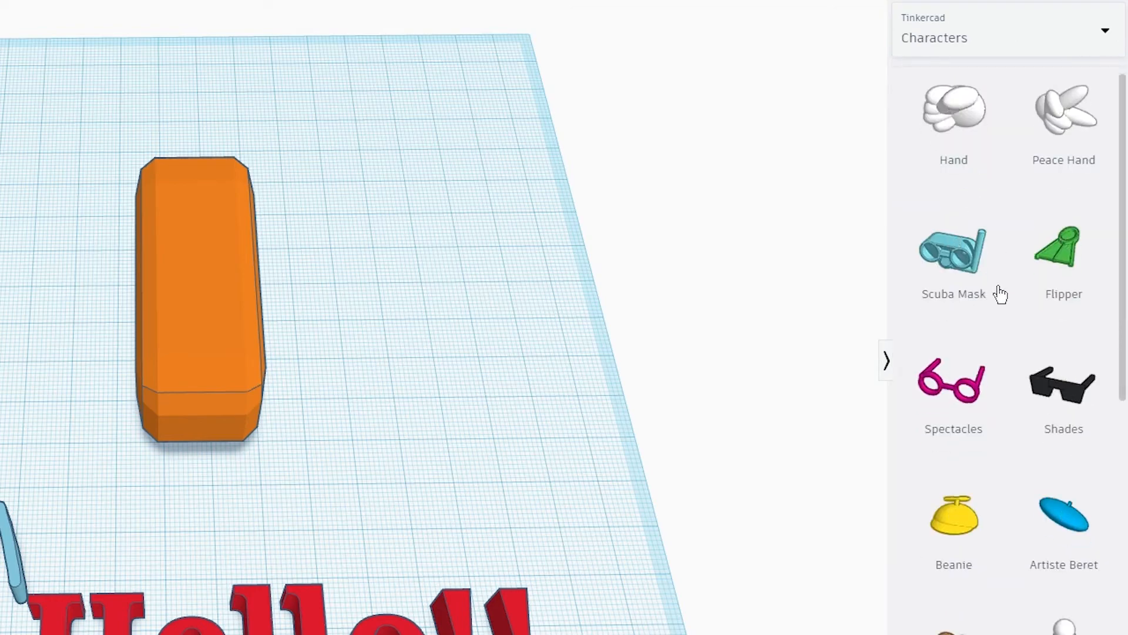
scroll(1001, 300, down, 7)
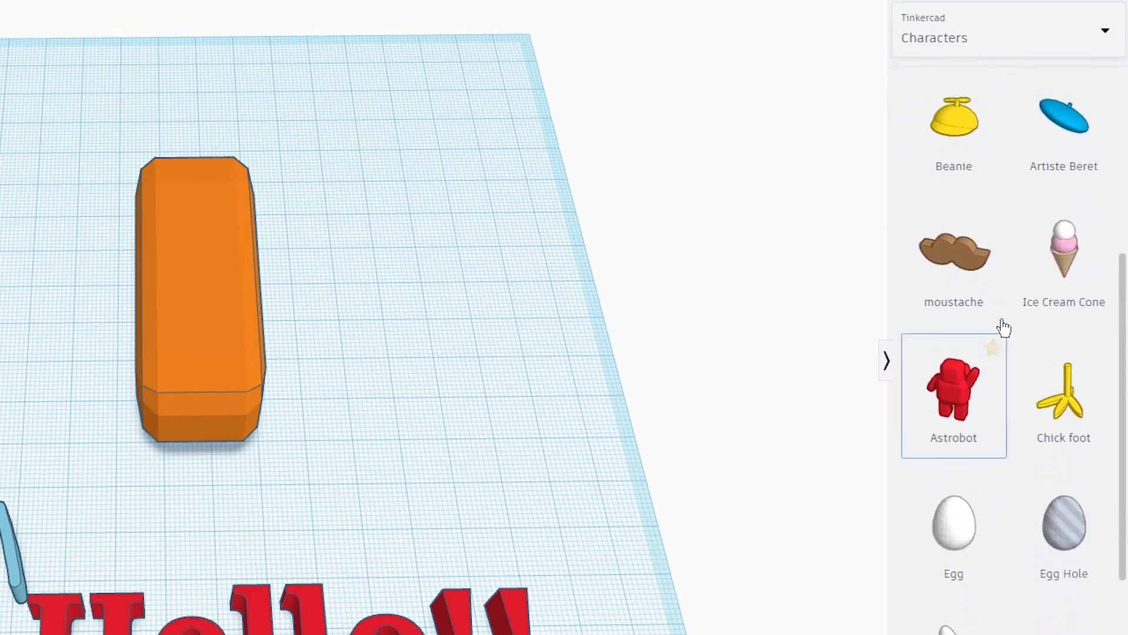
scroll(1000, 325, up, 6)
scroll(1002, 326, down, 2)
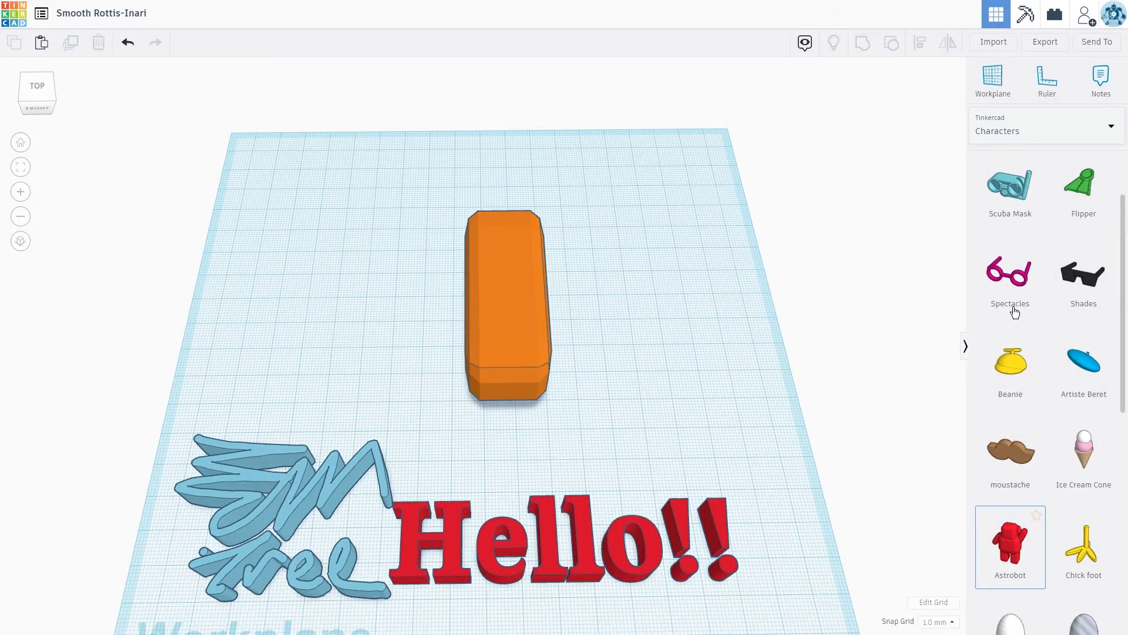
Step: Leave the design, find #Tinkercad10 among the Gallery's staff favorites, and copy it for editing
click(20, 24)
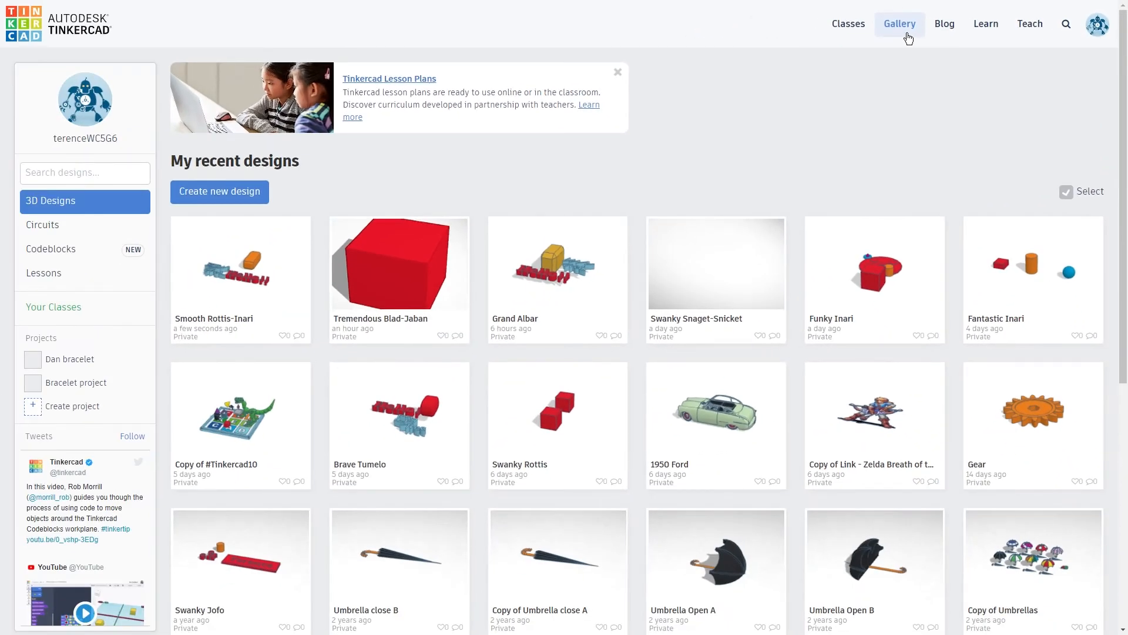
click(900, 24)
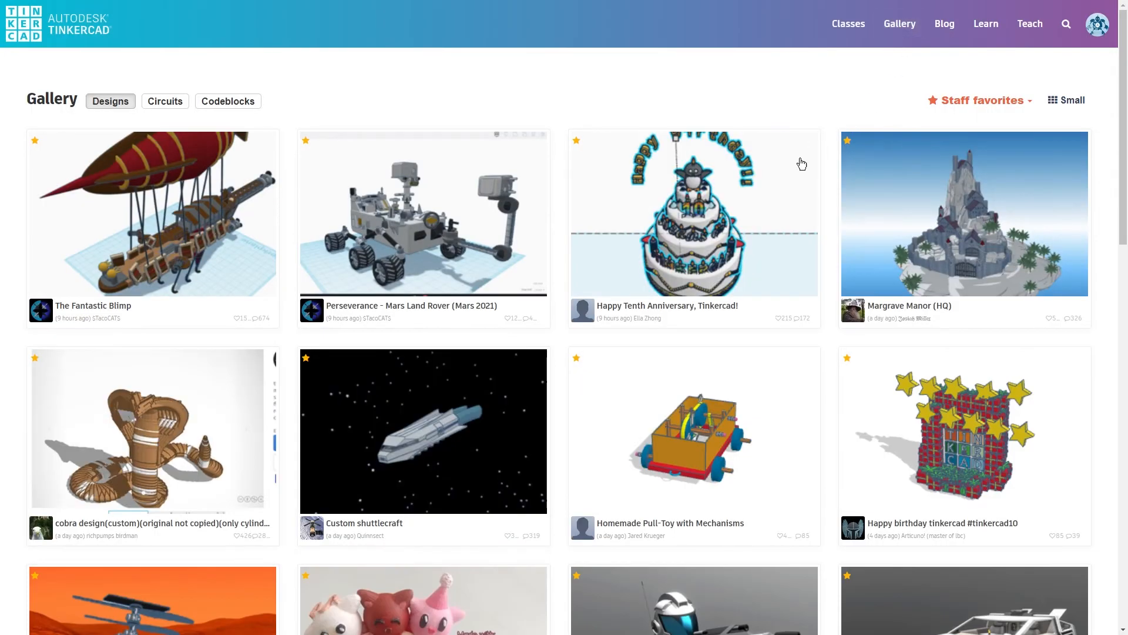
scroll(783, 180, down, 2)
scroll(784, 180, down, 7)
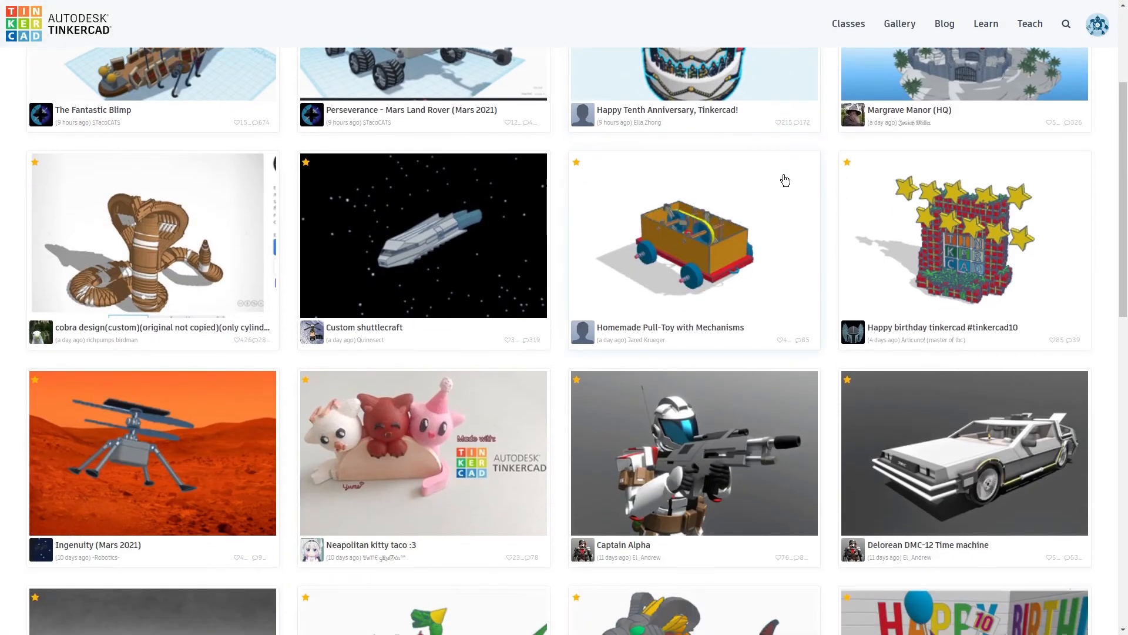
scroll(778, 169, down, 4)
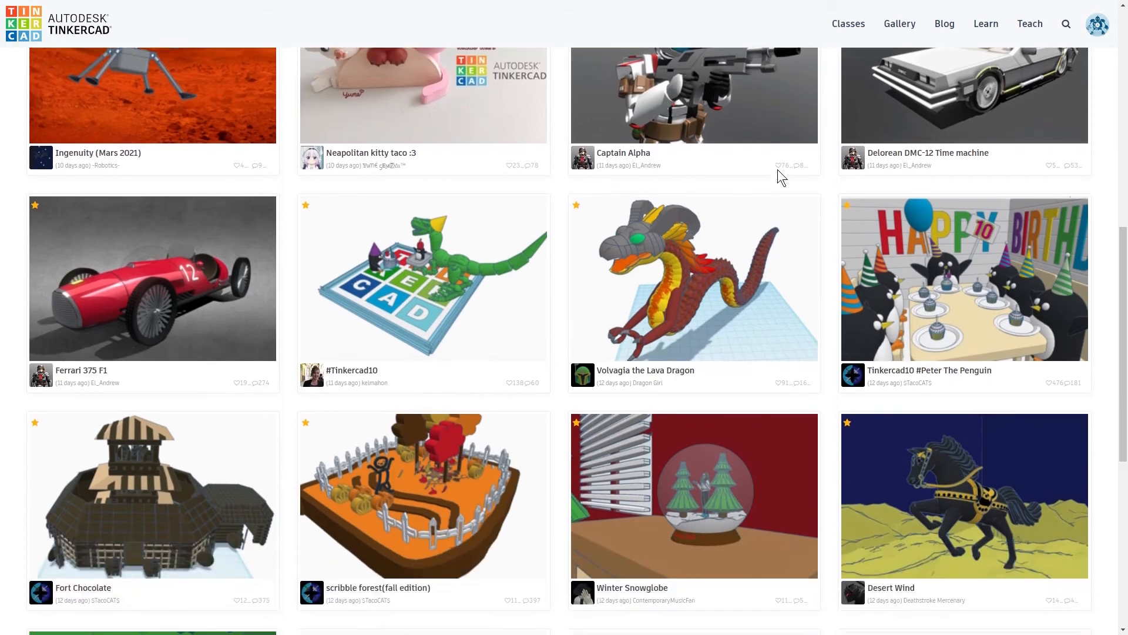
click(468, 203)
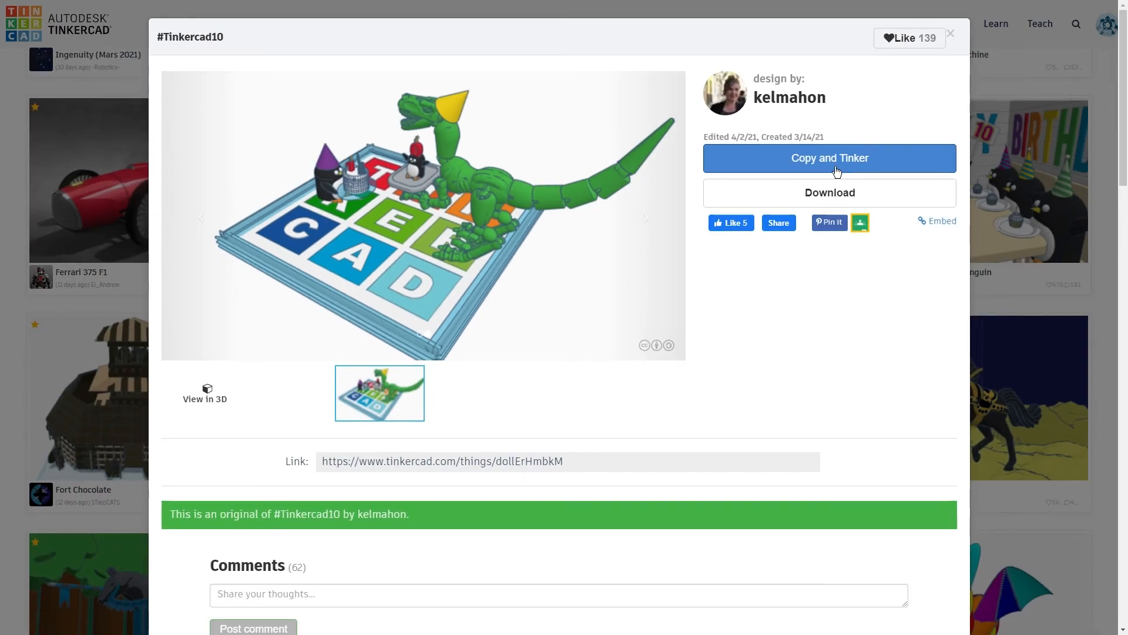
click(837, 171)
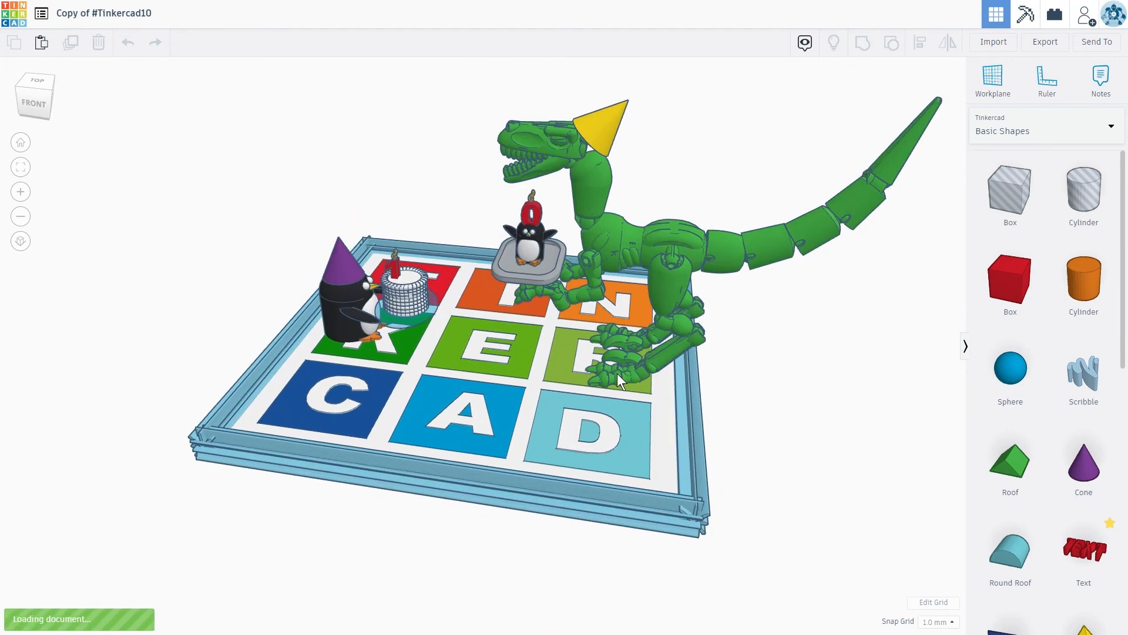
Step: Add a red box and a blue sphere to the copied design and move the small penguin off its tray
drag(1006, 282, 412, 367)
drag(1013, 375, 521, 406)
drag(523, 254, 472, 234)
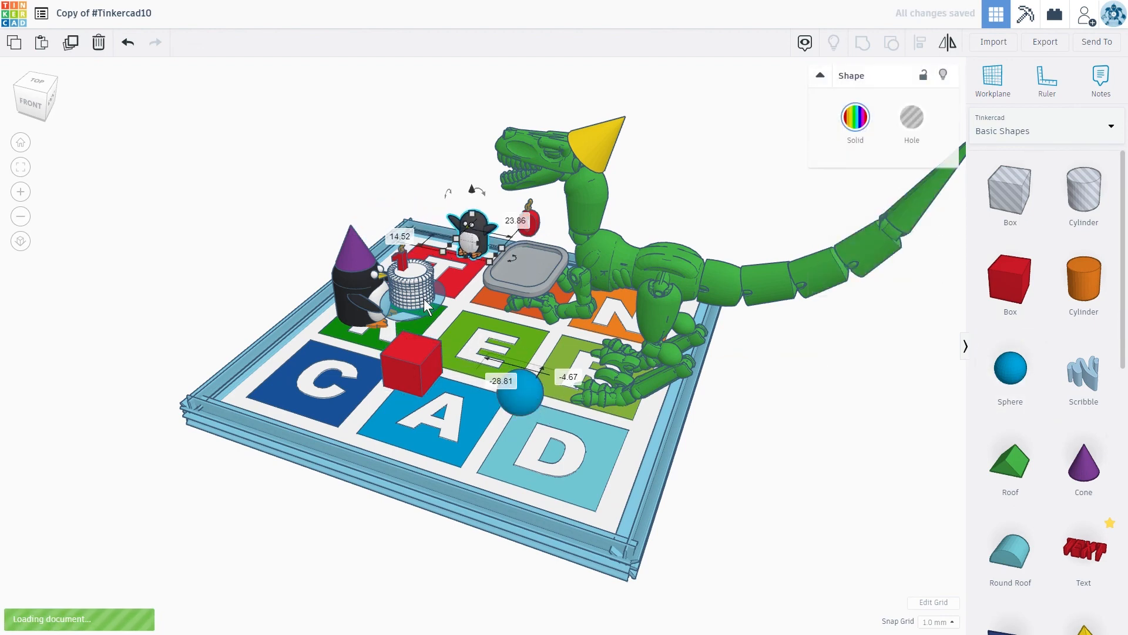
drag(409, 293, 373, 331)
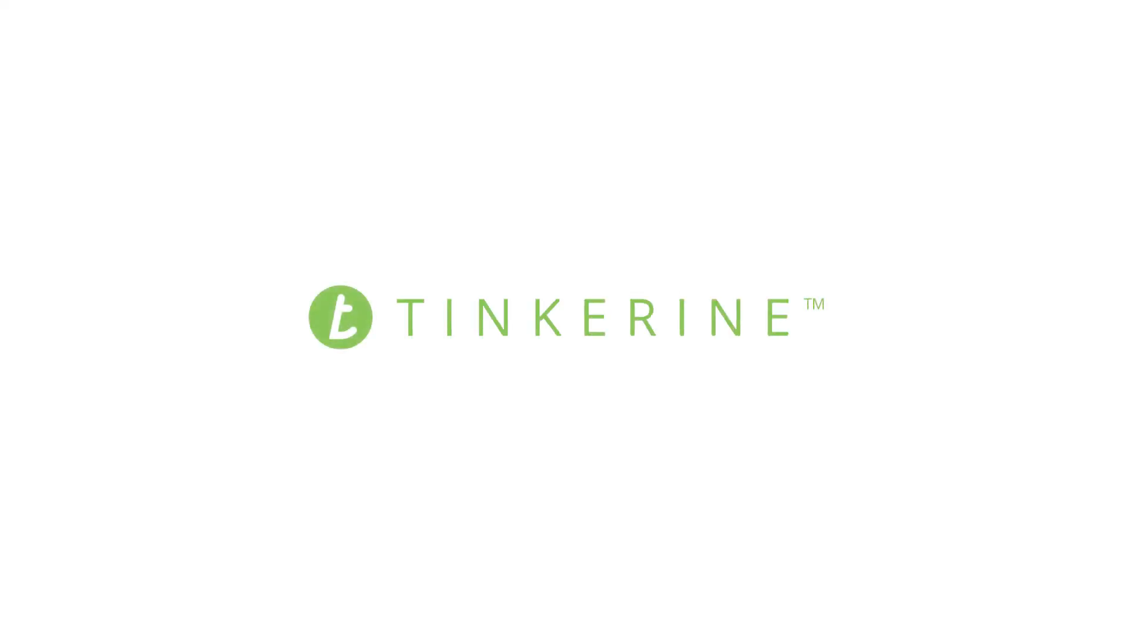